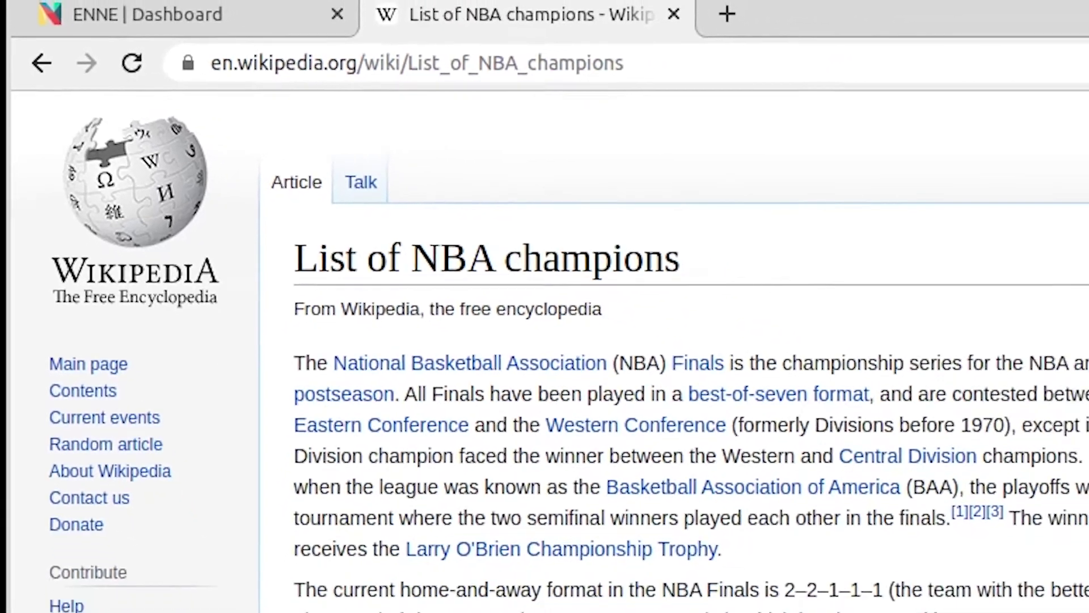
Step: With the Champions table in view, open Batch Data Collector's advanced interface and name the recipe "NBA champions"
{"action": "scroll", "coordinate": [545, 349], "scroll_direction": "down", "scroll_amount": 10}
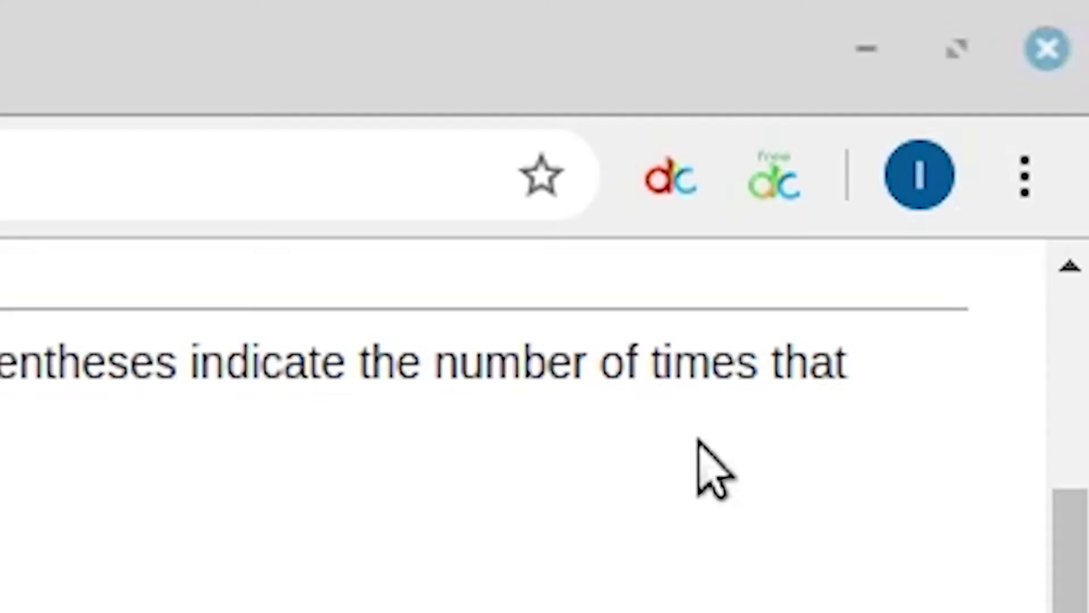
{"action": "left_click", "coordinate": [693, 183]}
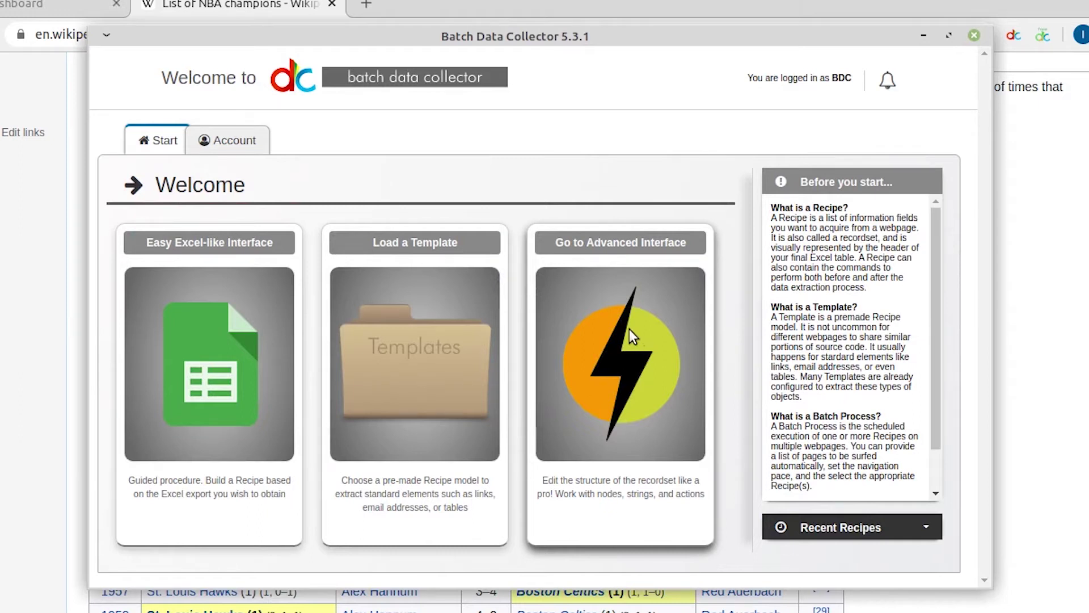
{"action": "left_click", "coordinate": [631, 335]}
{"action": "left_click", "coordinate": [608, 358]}
{"action": "type", "text": "NBA "}
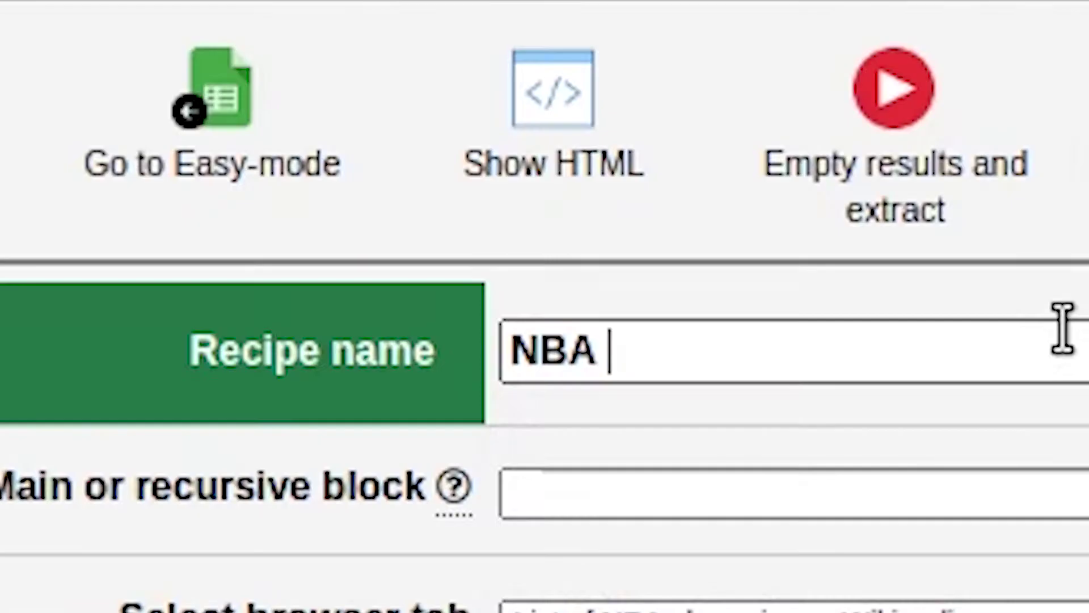
{"action": "type", "text": "champio"}
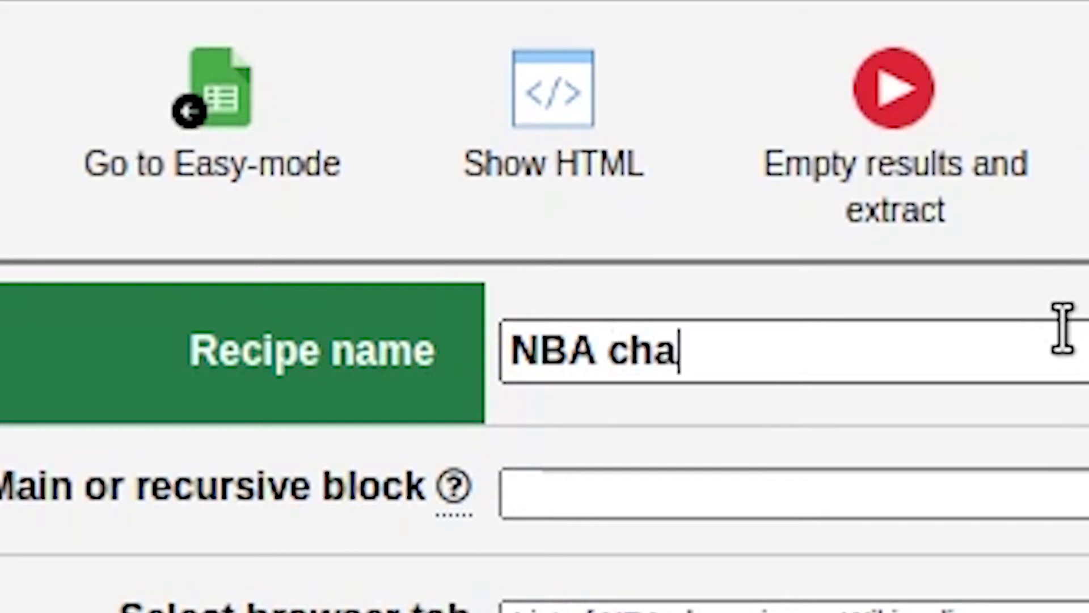
{"action": "type", "text": "ns"}
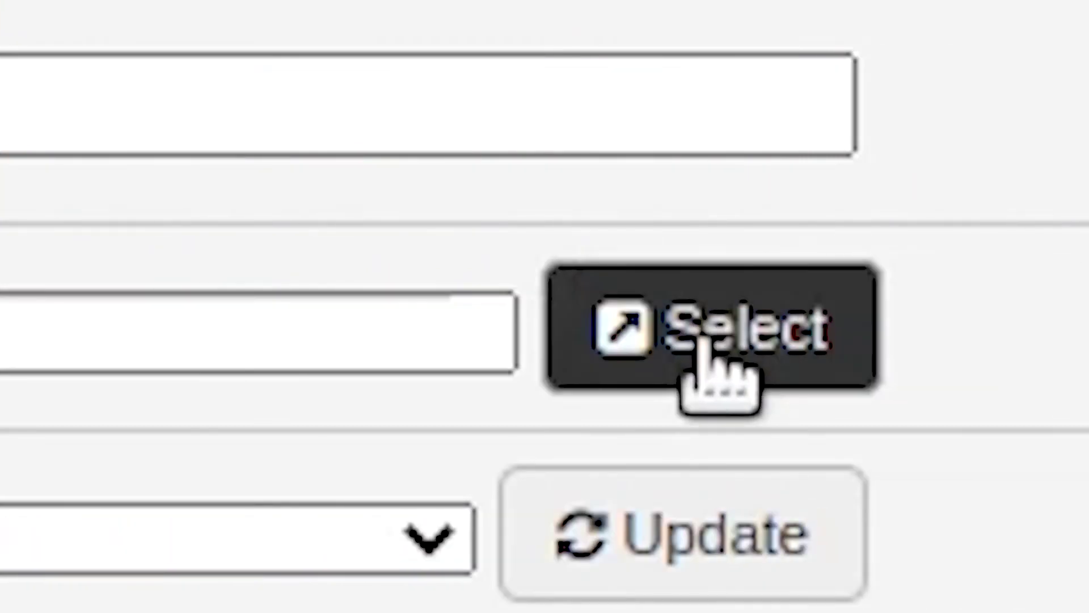
Step: Choose "List of NBA champions - Wikipedia" as the recipe's source browser tab
{"action": "left_click", "coordinate": [703, 363]}
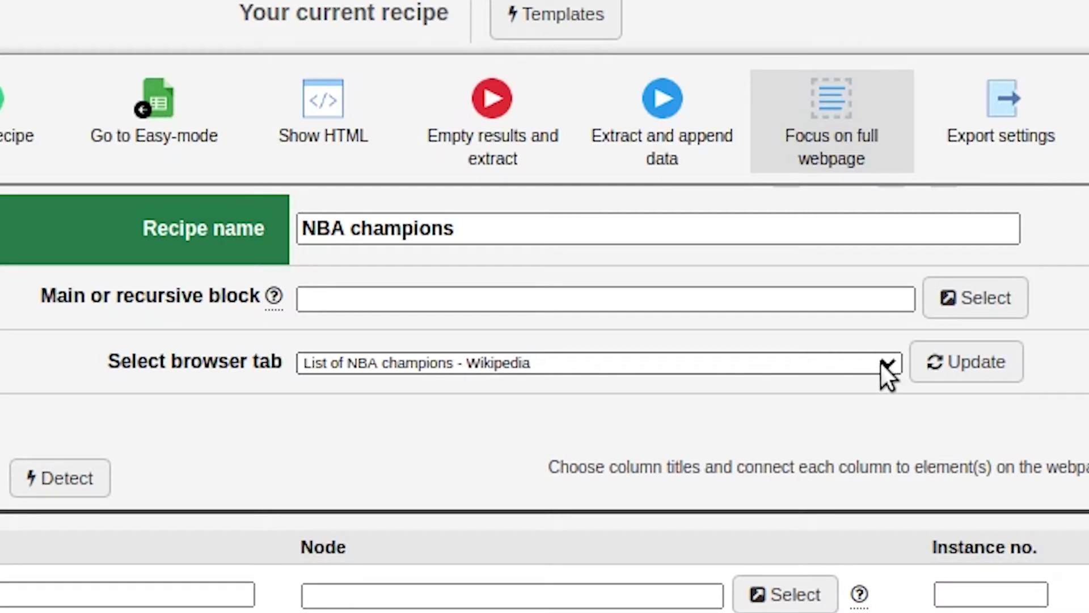
{"action": "left_click", "coordinate": [887, 372]}
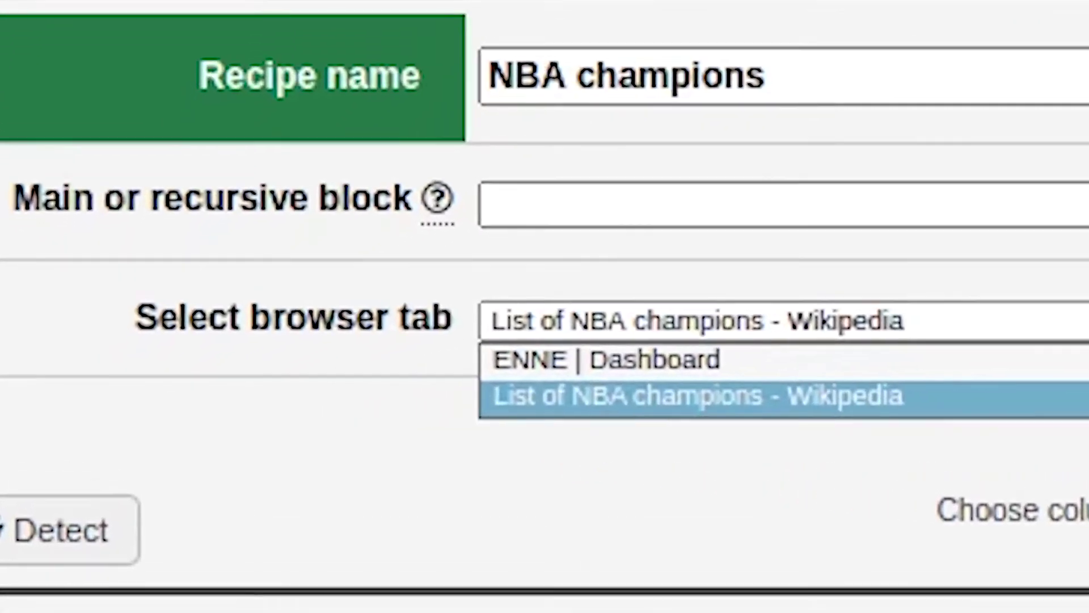
{"action": "left_click", "coordinate": [884, 366]}
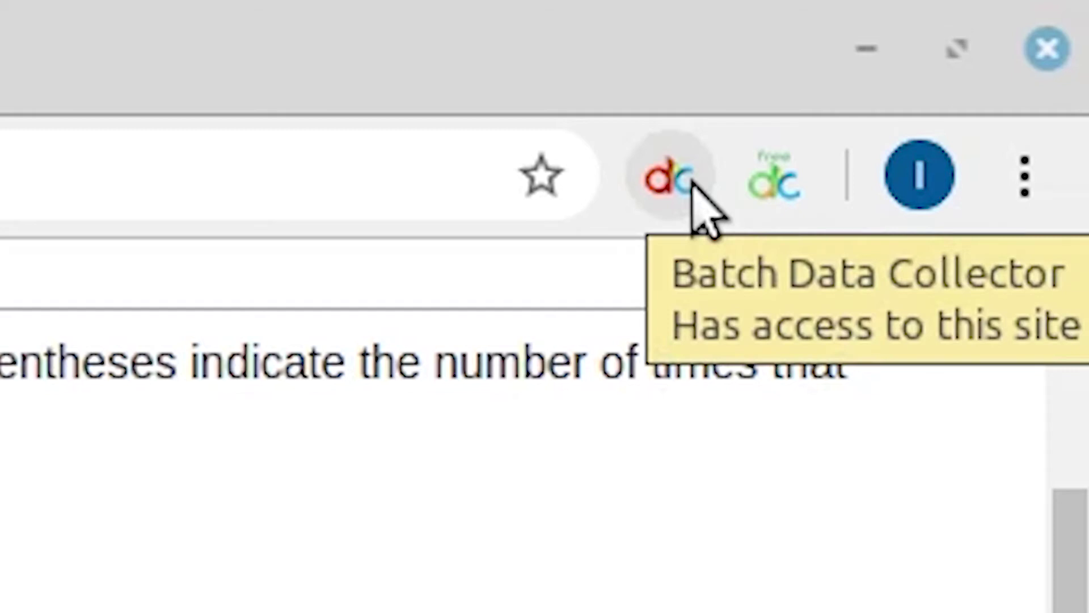
Step: Reopen Batch Data Collector in the advanced interface and enter "NBA champions" as the recipe name
{"action": "left_click", "coordinate": [694, 183]}
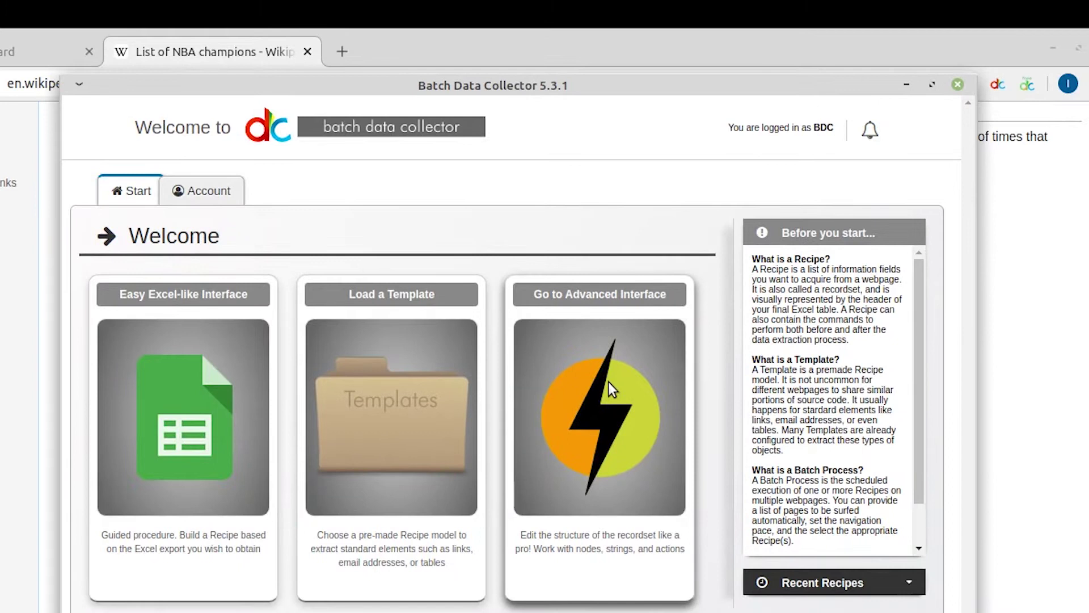
{"action": "left_click", "coordinate": [608, 382]}
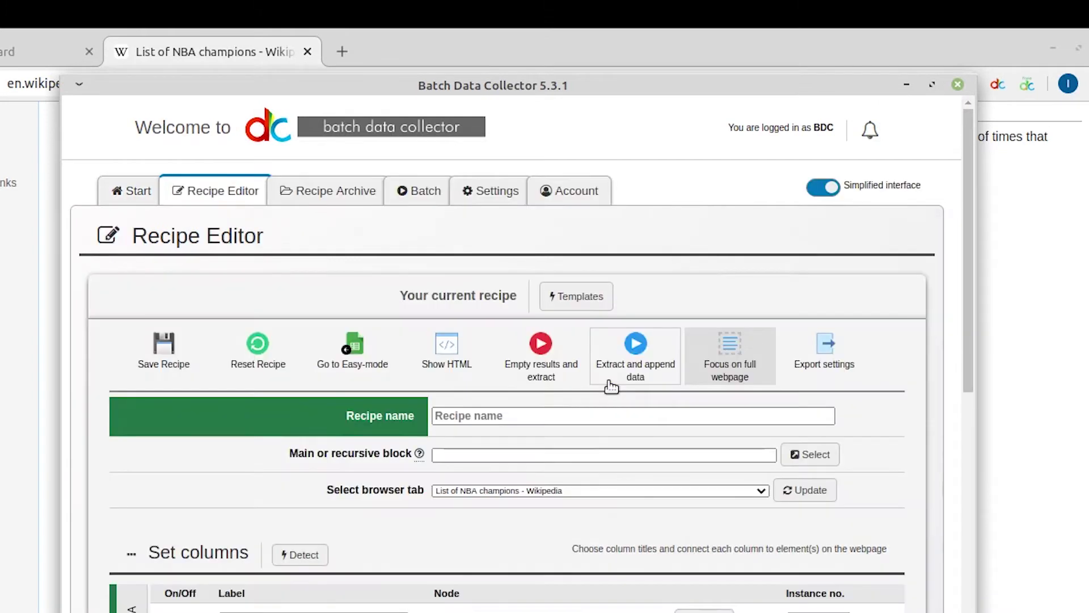
{"action": "left_click", "coordinate": [604, 413]}
{"action": "type", "text": "NBA champions"}
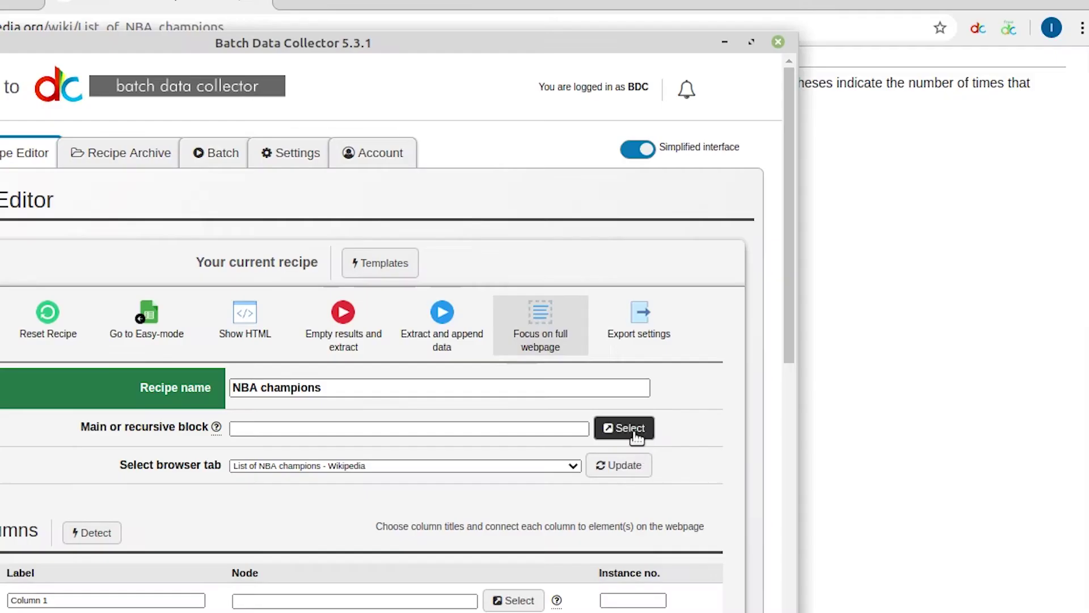
Step: Set the recipe's main block to the table of yearly NBA champions as a structured table block, and confirm the selection
{"action": "left_click", "coordinate": [875, 154]}
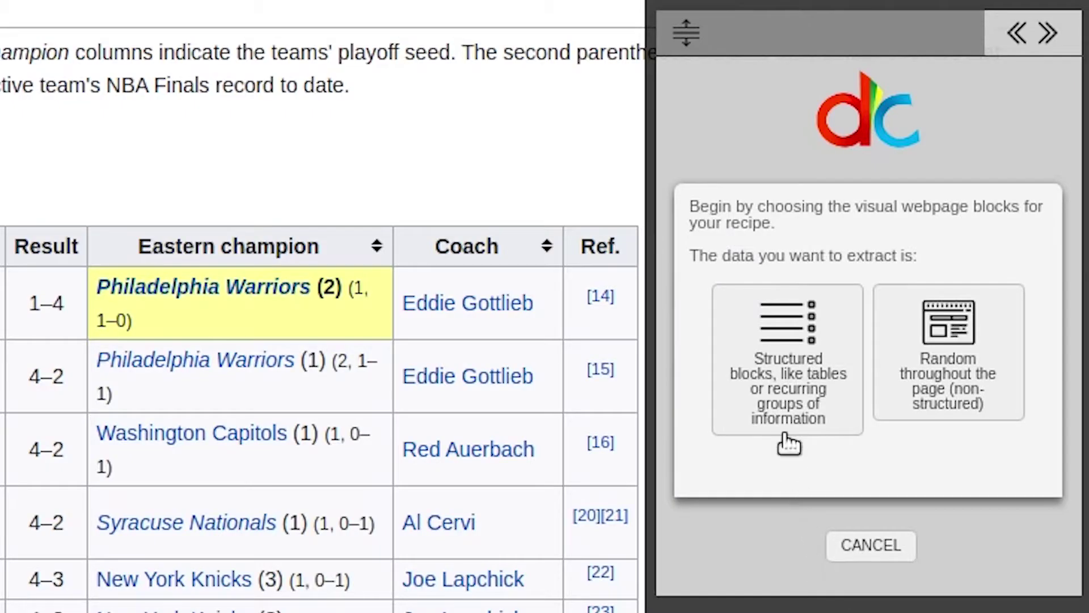
{"action": "left_click", "coordinate": [785, 419]}
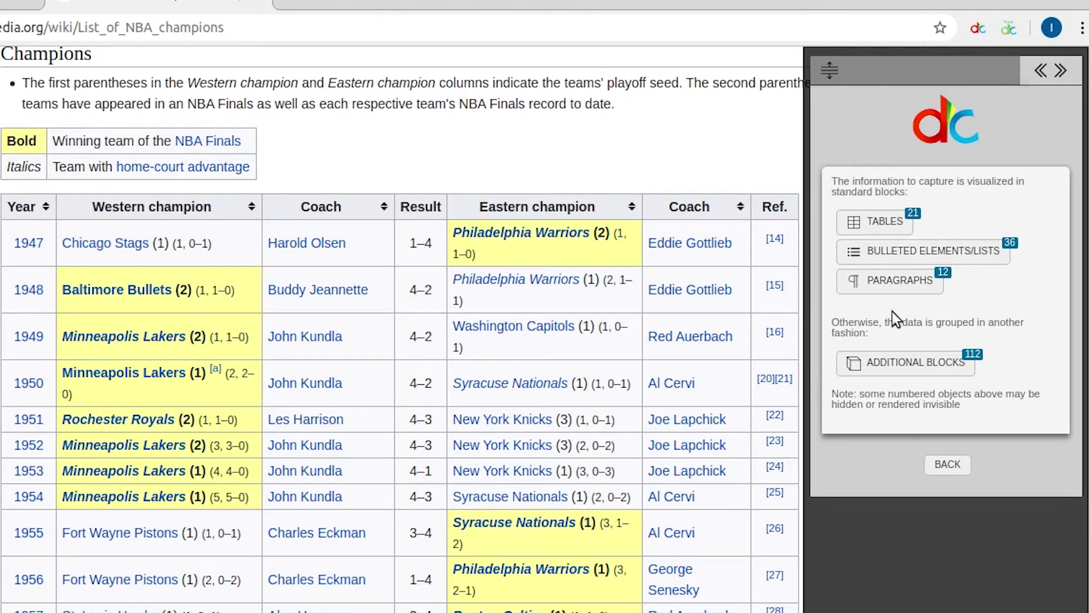
{"action": "left_click", "coordinate": [880, 231]}
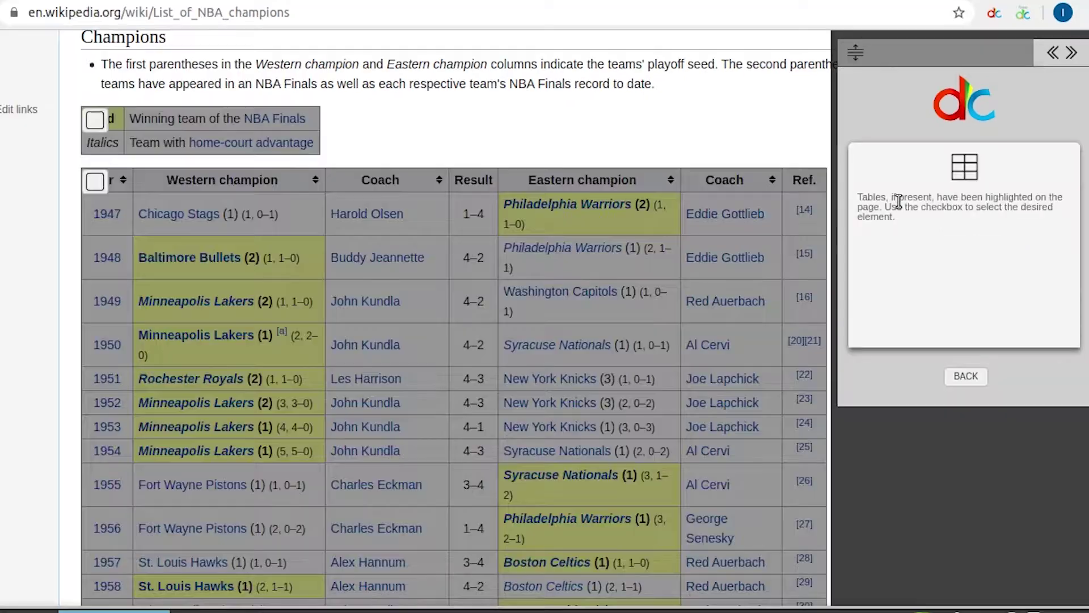
{"action": "left_click", "coordinate": [97, 185]}
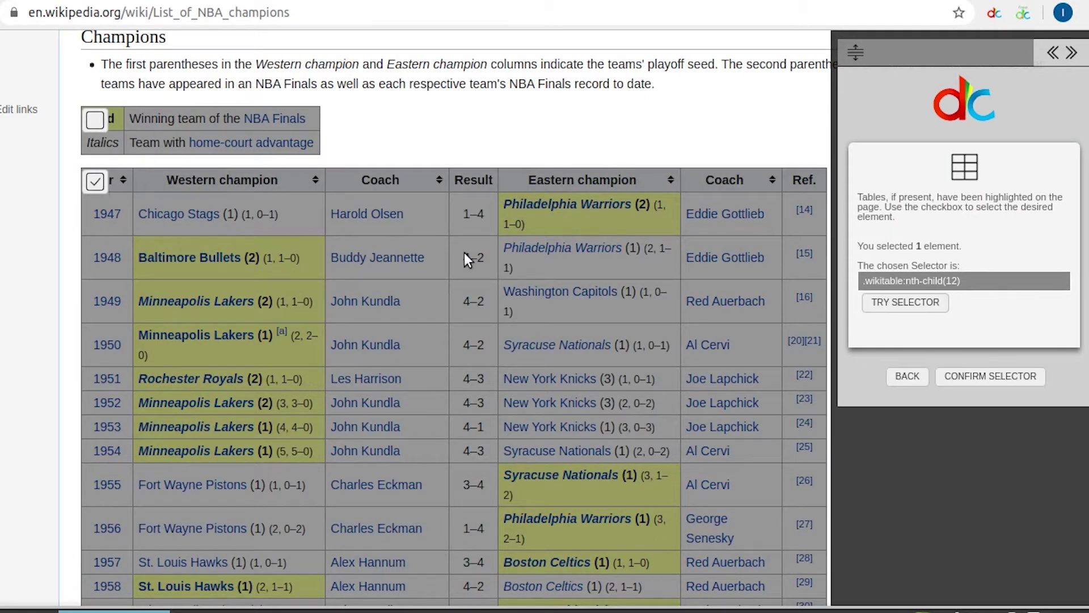
{"action": "left_click", "coordinate": [1032, 381]}
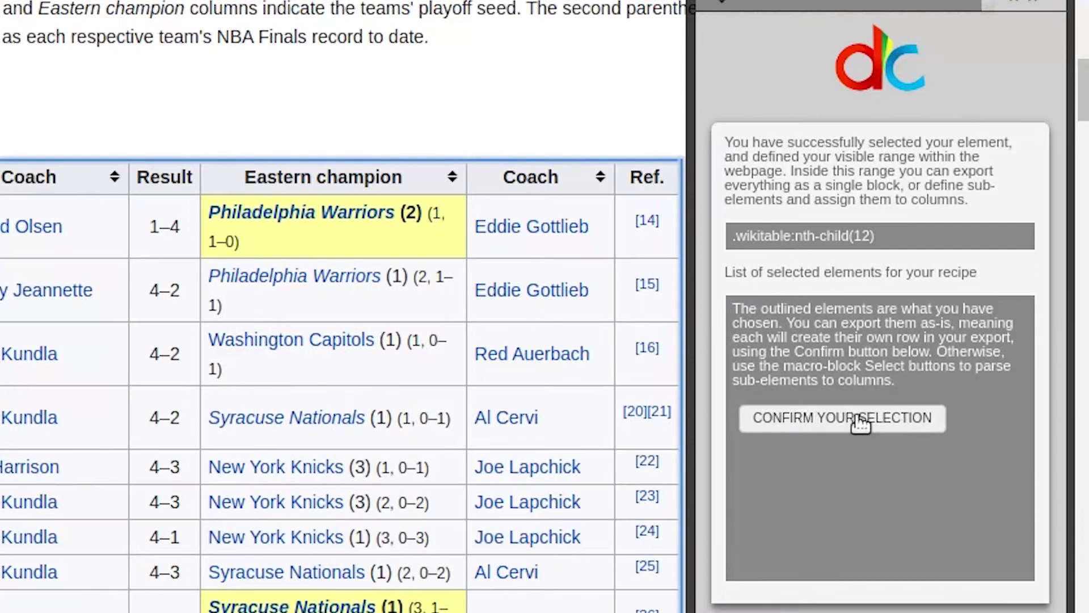
{"action": "left_click", "coordinate": [858, 417]}
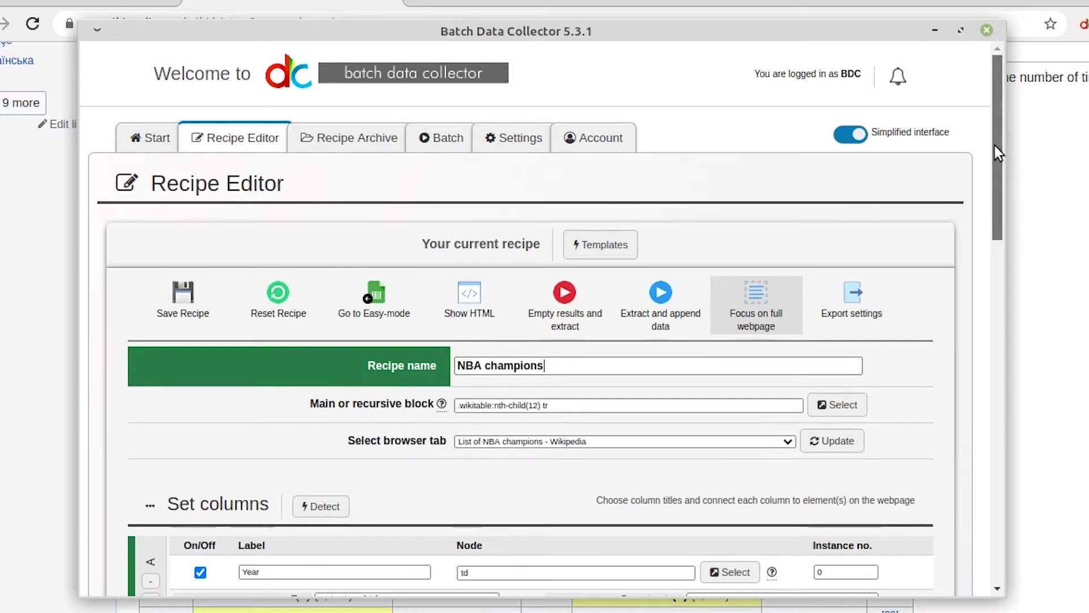
Step: Review the recipe's columns, run an extraction that empties earlier results, and export the data to Excel format
{"action": "left_click_drag", "start_coordinate": [996, 155], "coordinate": [1005, 233]}
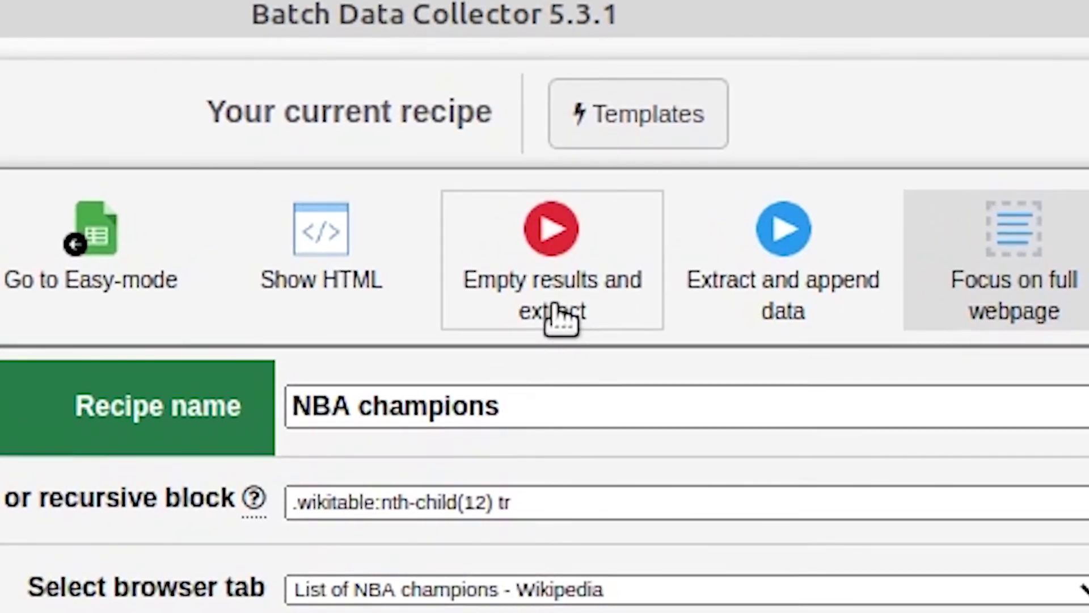
{"action": "left_click", "coordinate": [561, 320]}
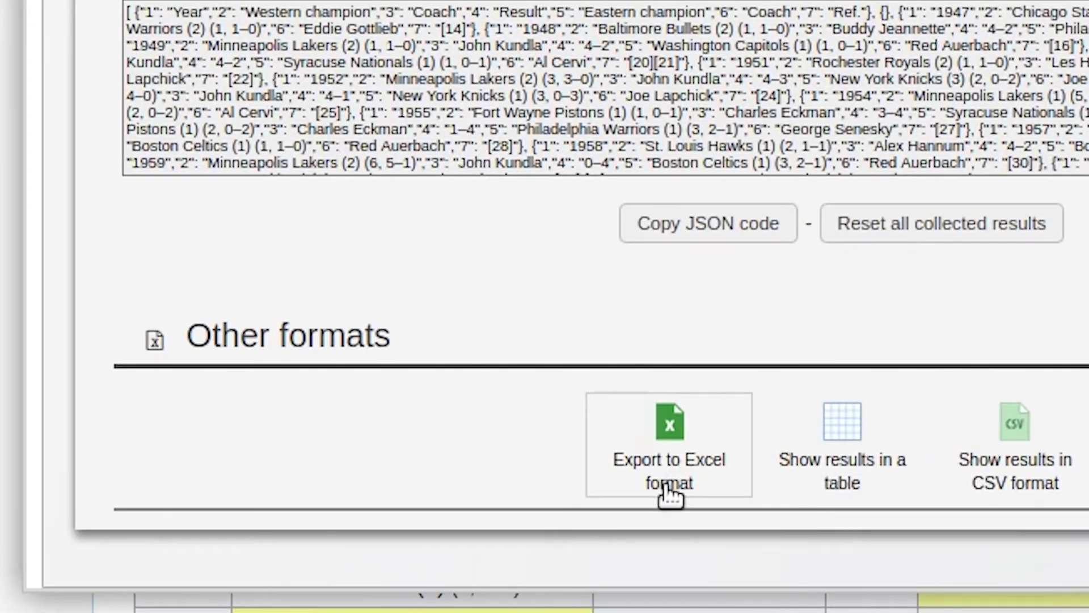
{"action": "left_click", "coordinate": [668, 487]}
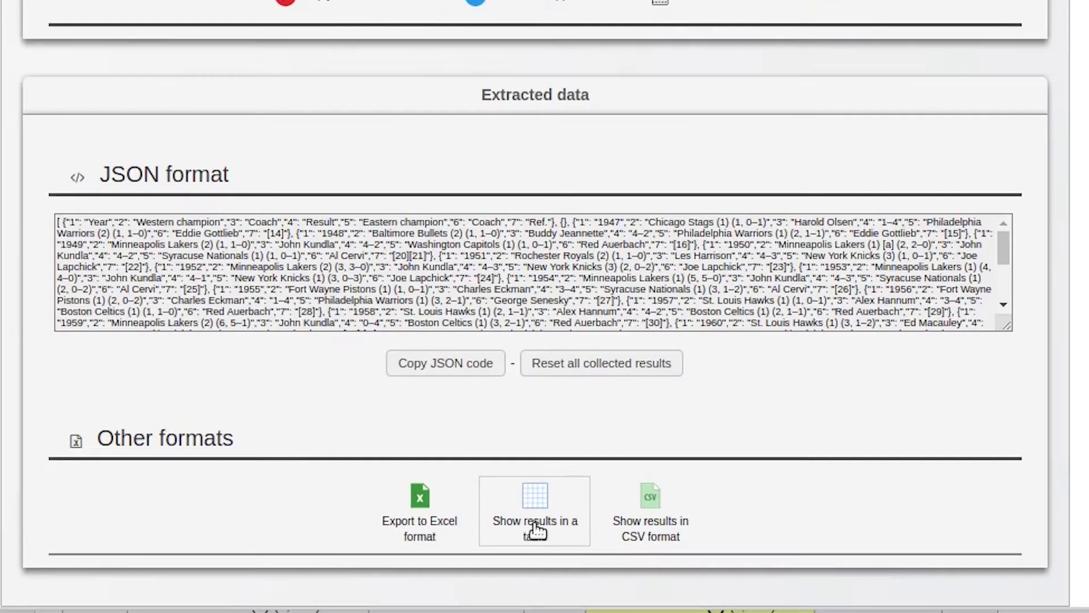
Step: Show the extracted results in a table and examine them as formatted data, as code and as selectable code
{"action": "left_click", "coordinate": [542, 363]}
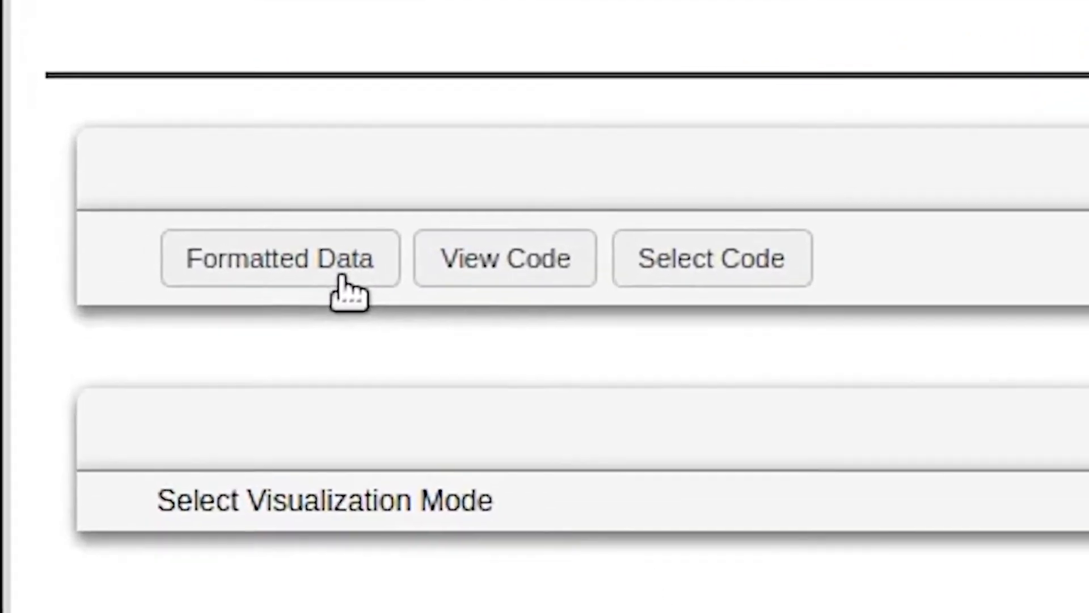
{"action": "left_click", "coordinate": [379, 288]}
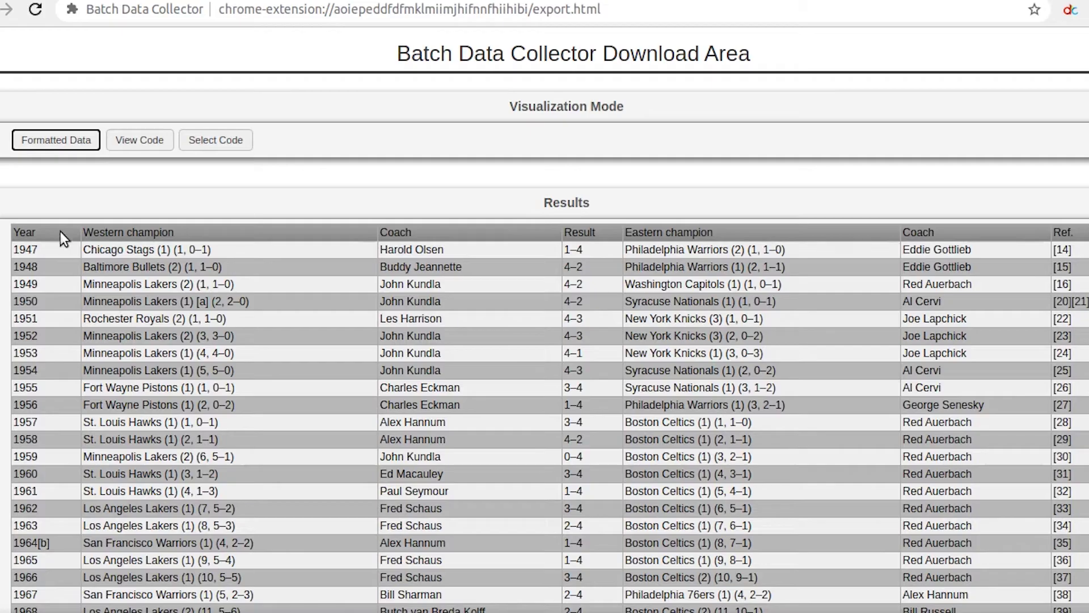
{"action": "left_click", "coordinate": [139, 146]}
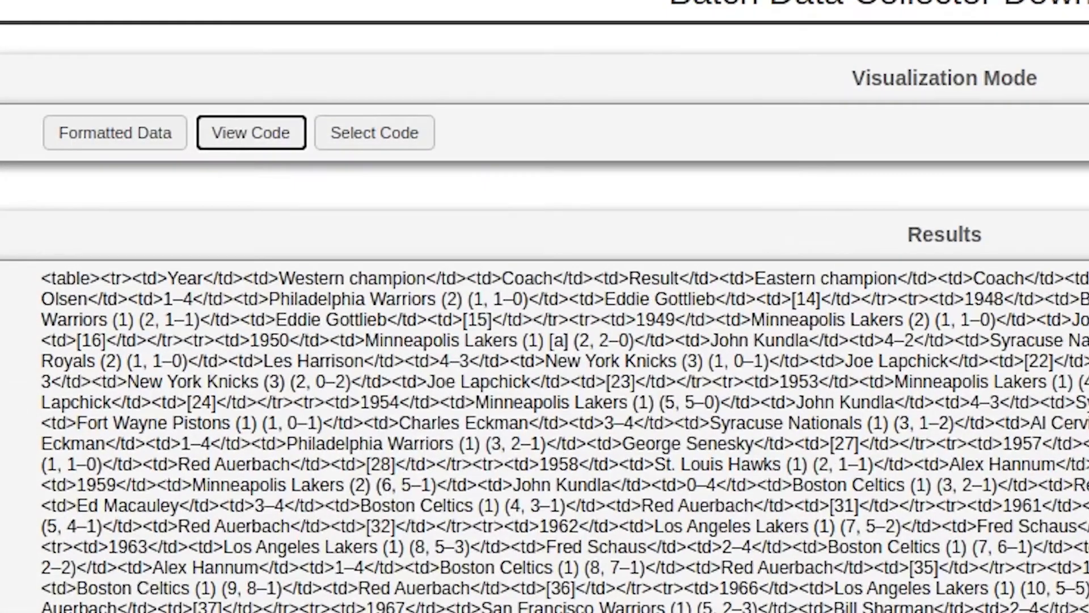
{"action": "scroll", "coordinate": [544, 340], "scroll_direction": "down", "scroll_amount": 6}
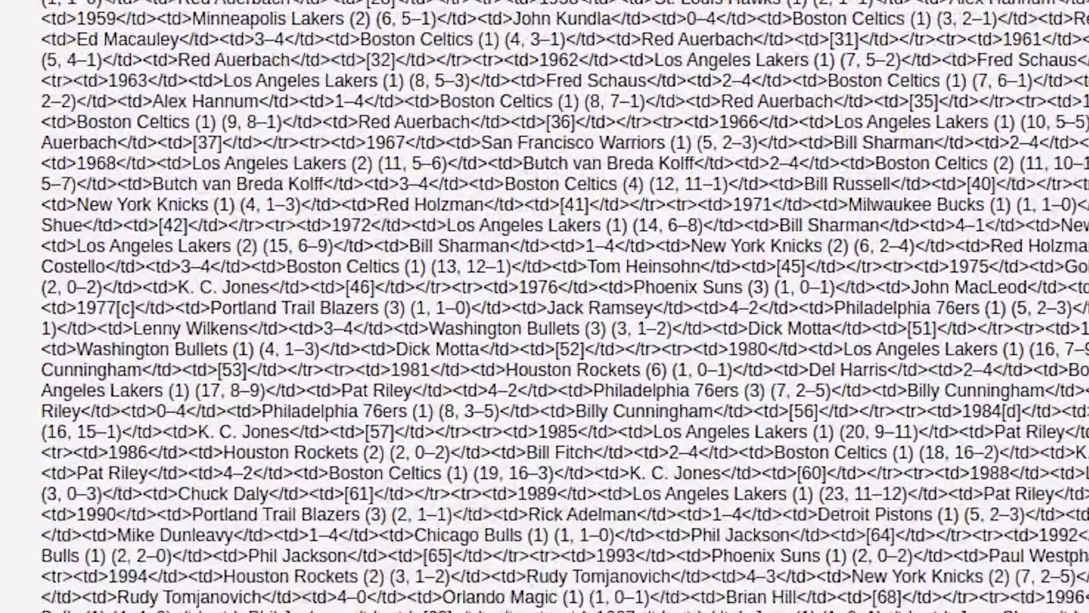
{"action": "scroll", "coordinate": [545, 340], "scroll_direction": "up", "scroll_amount": 6}
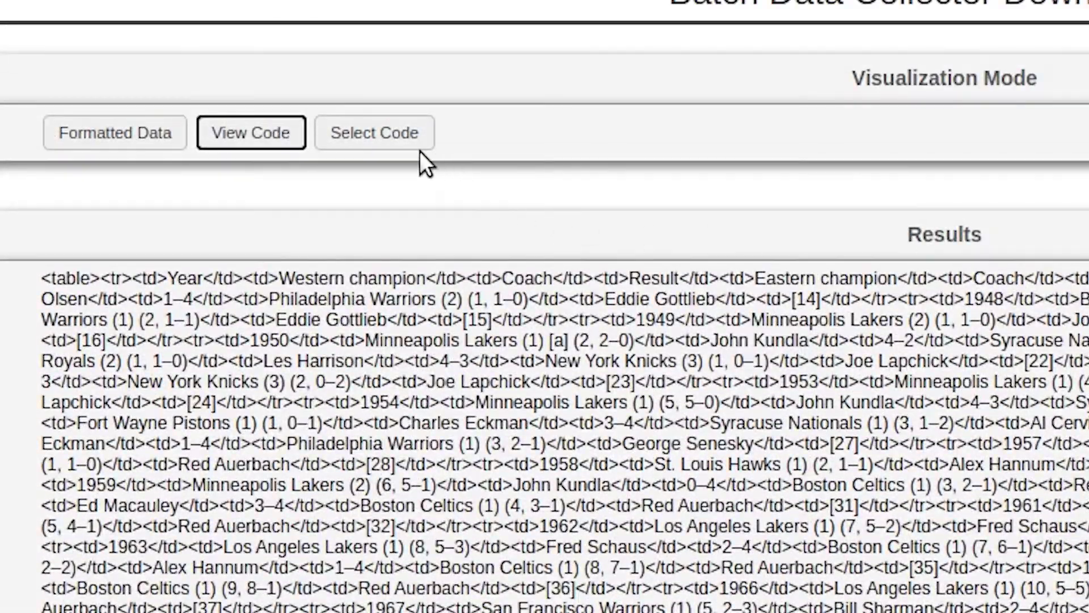
{"action": "left_click", "coordinate": [414, 144]}
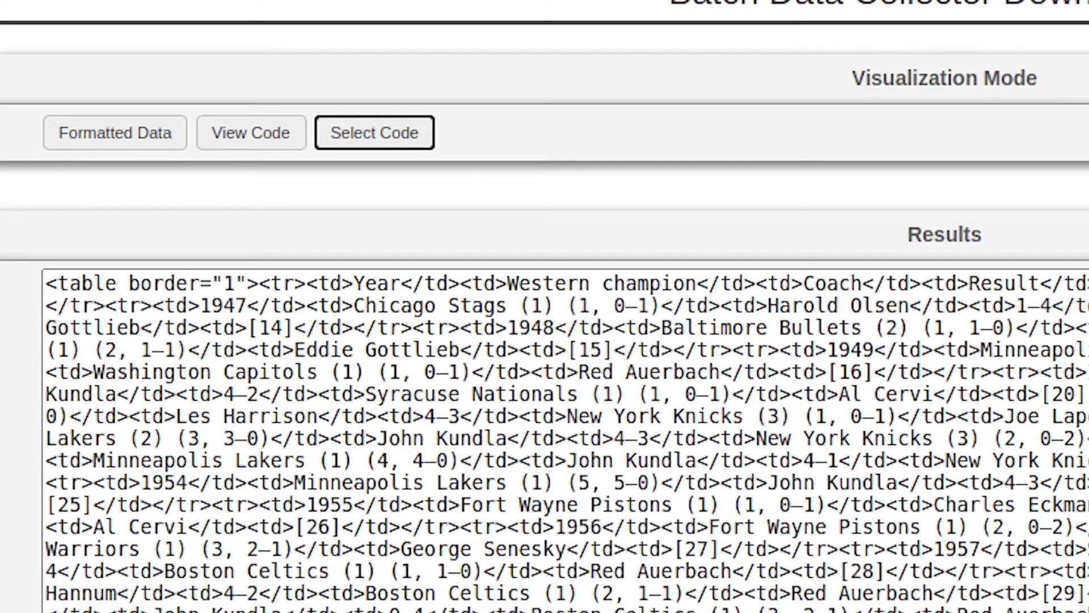
{"action": "scroll", "coordinate": [545, 306], "scroll_direction": "down", "scroll_amount": 2}
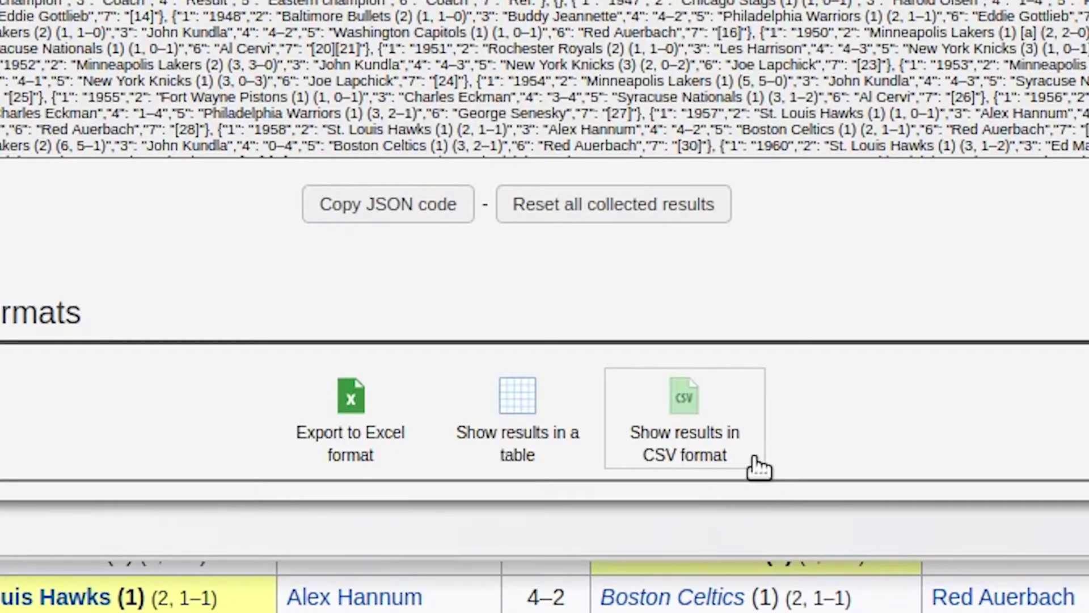
Step: Show the extracted results in CSV format and view them as formatted data and as code
{"action": "left_click", "coordinate": [759, 467]}
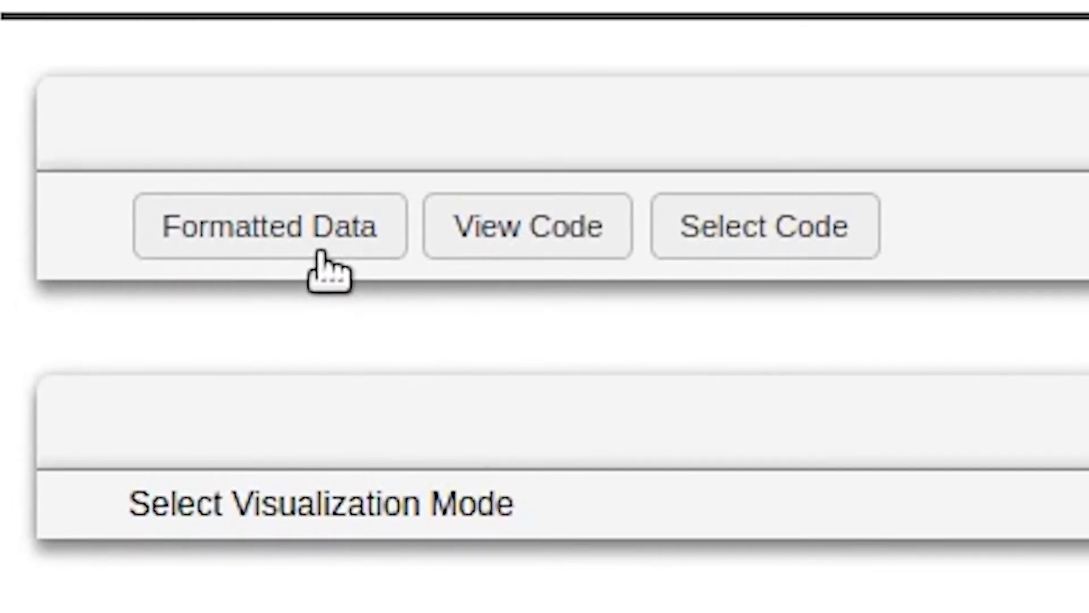
{"action": "left_click", "coordinate": [320, 252]}
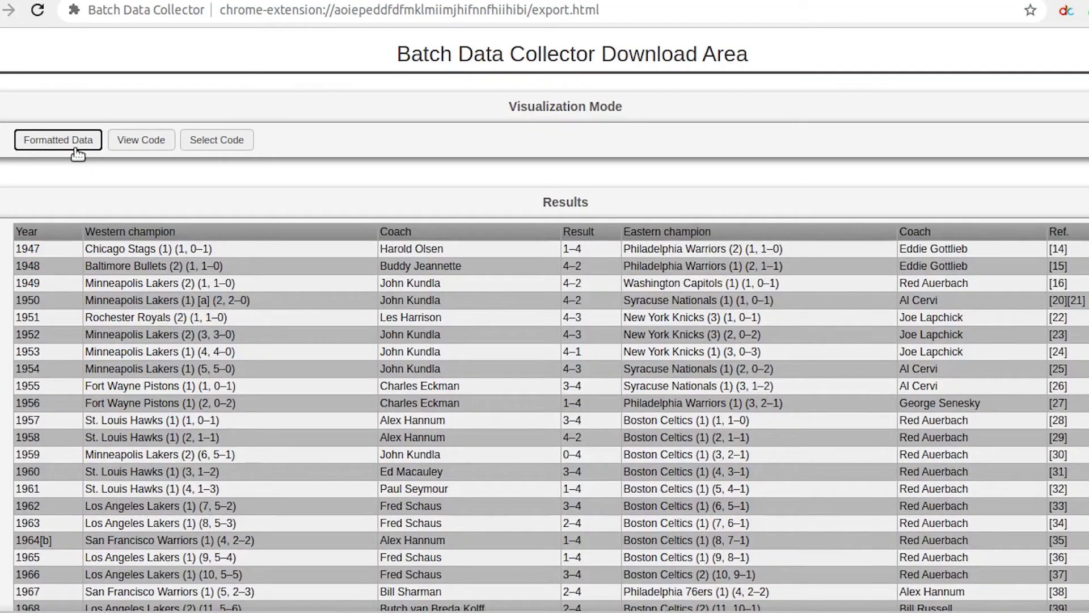
{"action": "left_click", "coordinate": [151, 148]}
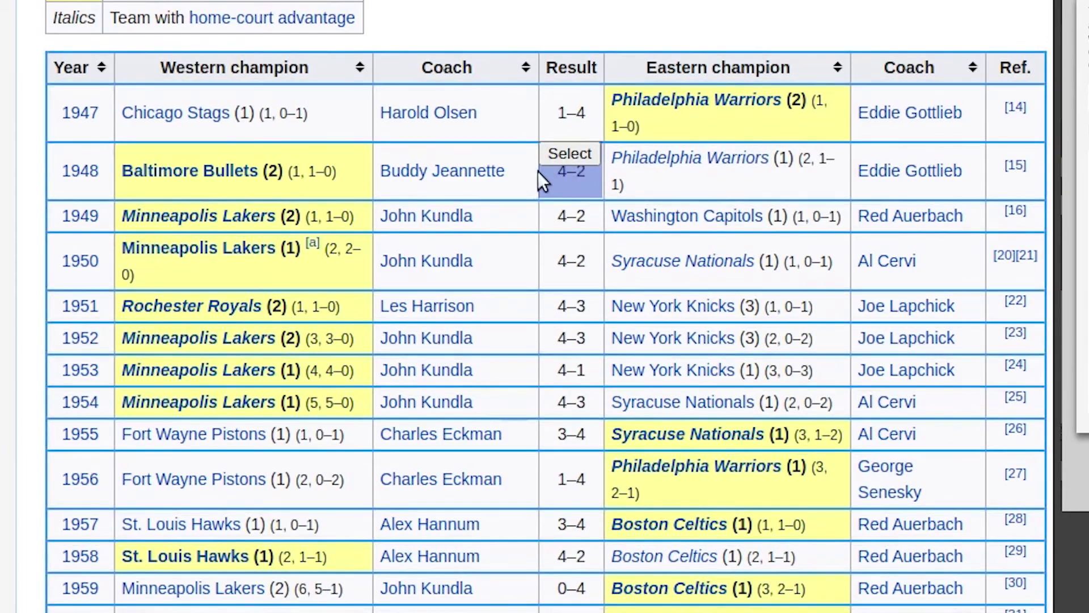
Step: Pick the 1948 Western champion cell in the table as the page element for a recipe column
{"action": "left_click", "coordinate": [291, 171]}
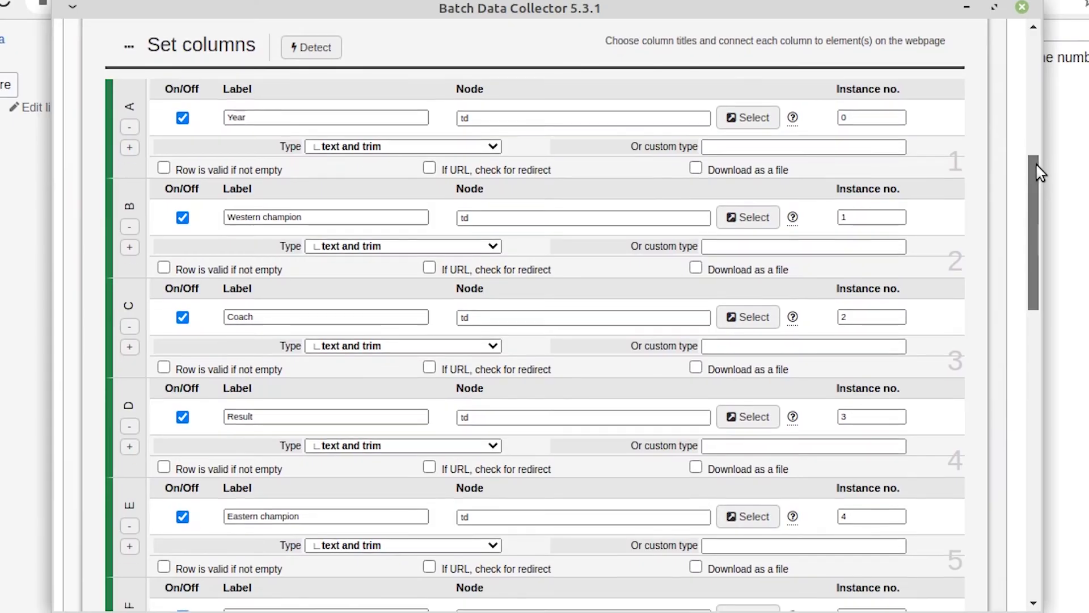